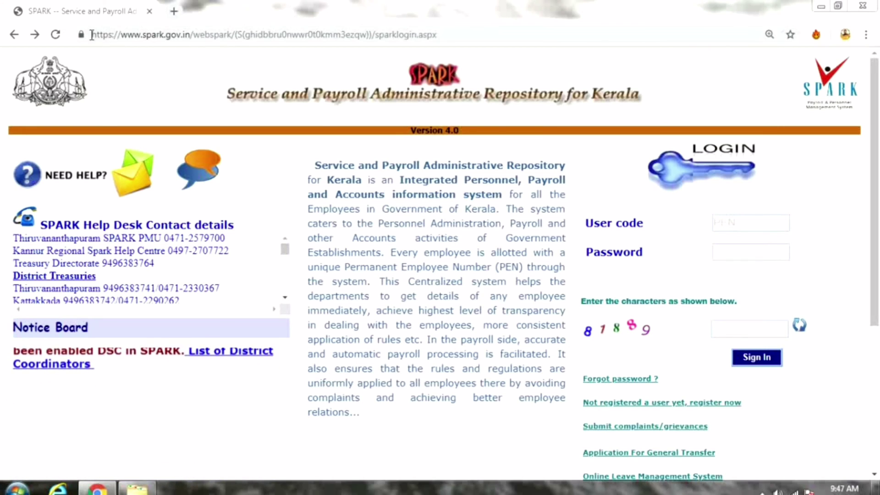
Step: Scroll the SPARK login page and follow the 'Not registered a user yet, register now' link
{"action": "left_click_drag", "start_coordinate": [119, 35], "coordinate": [192, 42]}
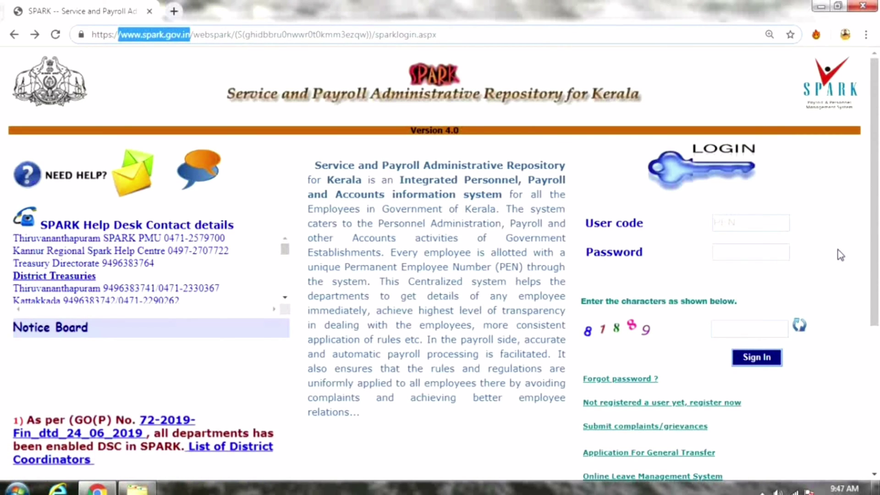
{"action": "scroll", "coordinate": [840, 255], "scroll_direction": "down", "scroll_amount": 1}
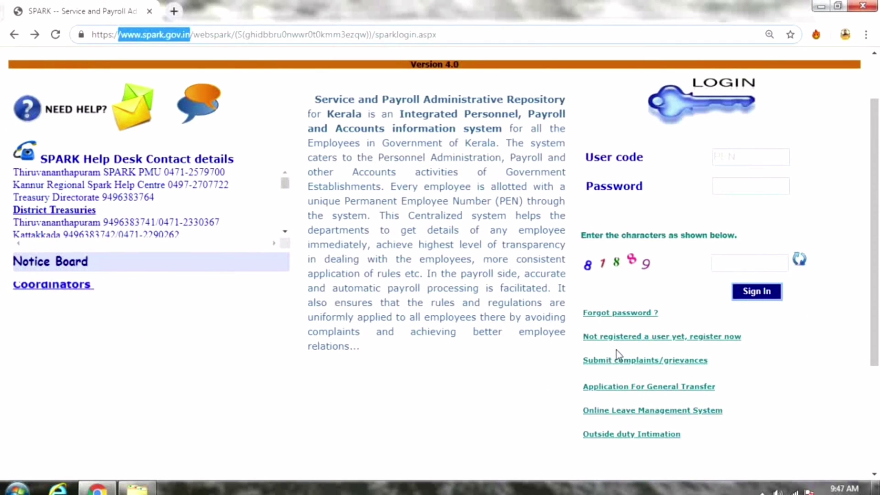
{"action": "left_click", "coordinate": [644, 339]}
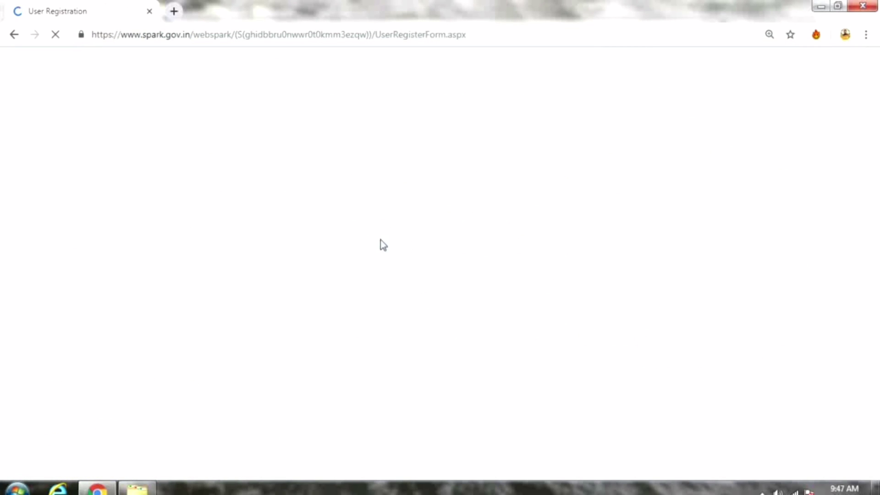
Step: Start entering the employee's PEN in the individual-user registration form
{"action": "left_click", "coordinate": [357, 132]}
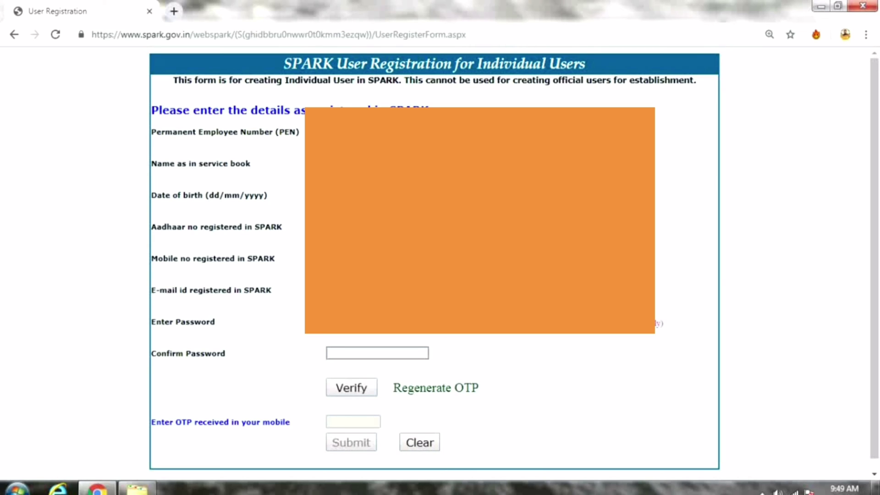
Step: Retype the password in Confirm Password and submit the registration details for verification
{"action": "left_click", "coordinate": [377, 353]}
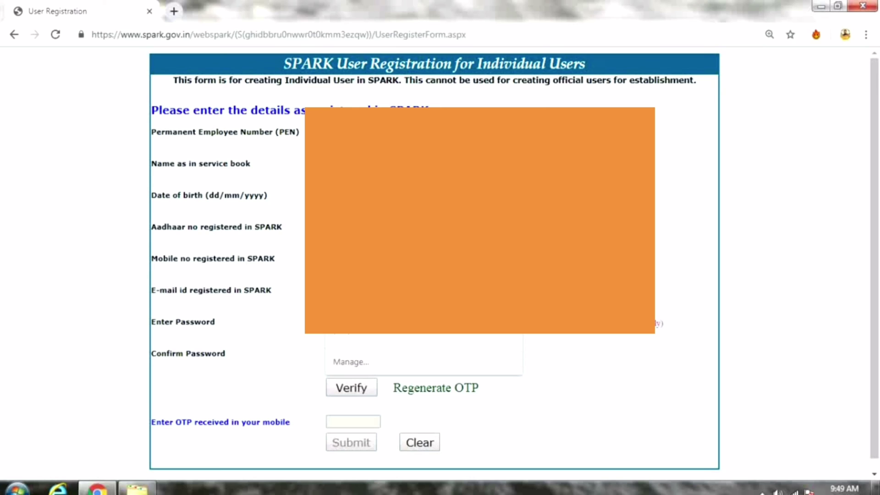
{"action": "key", "text": "Escape"}
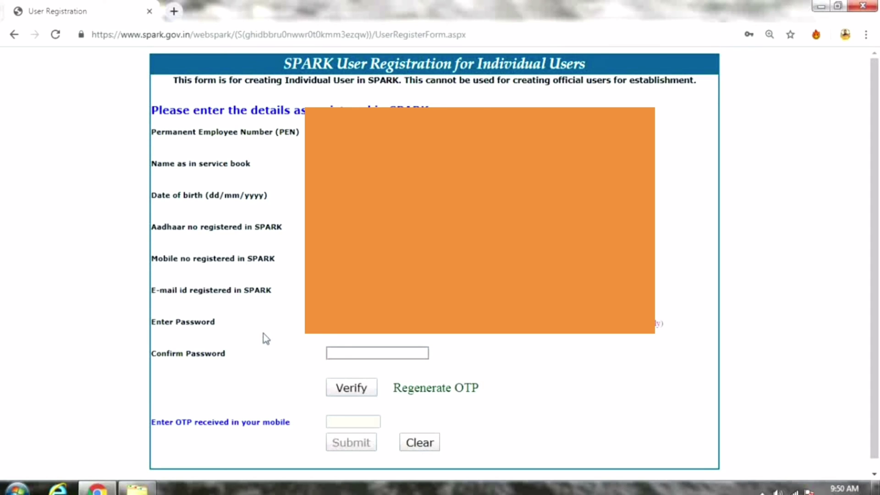
{"action": "left_click", "coordinate": [344, 349]}
{"action": "type", "text": "•••••••••"}
{"action": "scroll", "coordinate": [549, 388], "scroll_direction": "down", "scroll_amount": 1}
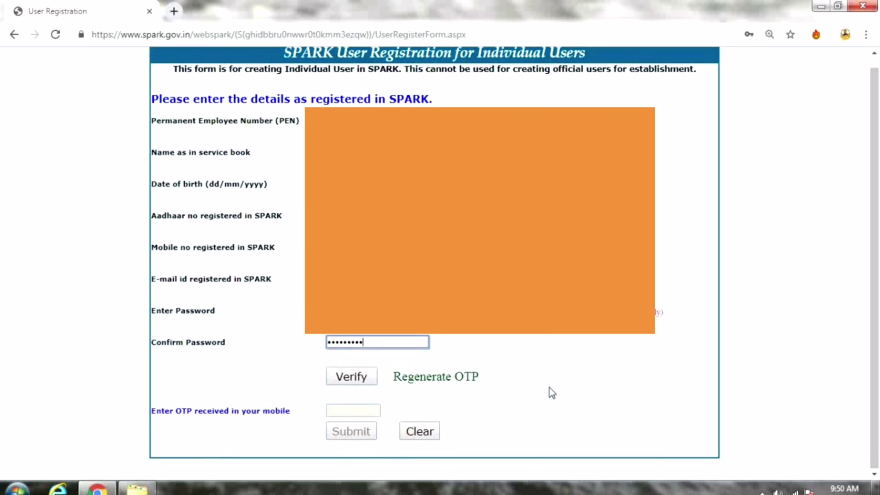
{"action": "left_click", "coordinate": [346, 383]}
Step: Request the OTP, enter the code received on the mobile, and submit the registration
{"action": "left_click", "coordinate": [347, 382]}
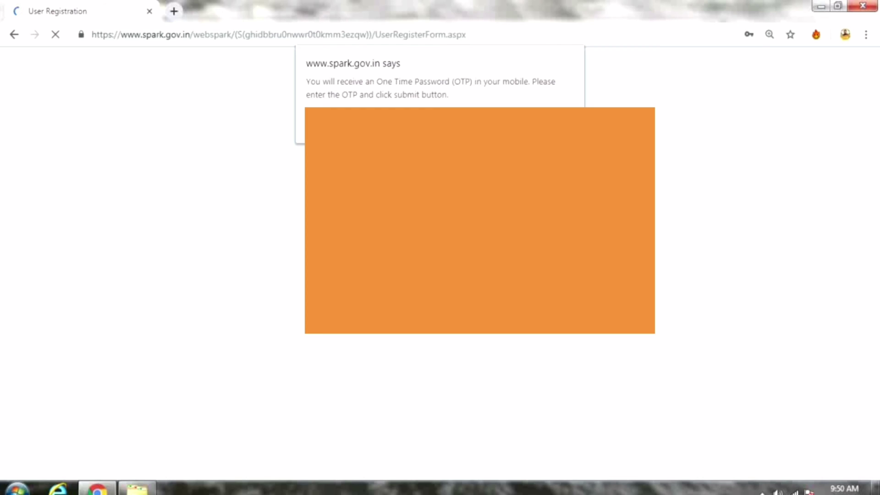
{"action": "key", "text": "Return"}
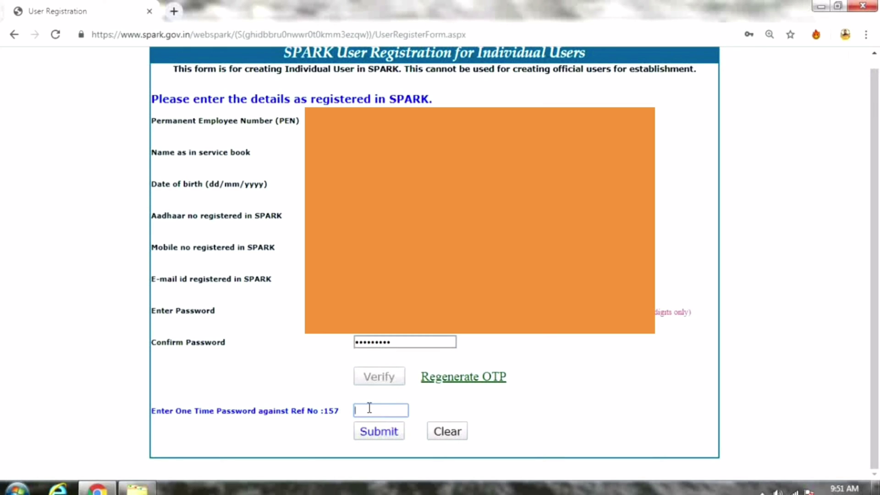
{"action": "left_click", "coordinate": [371, 438]}
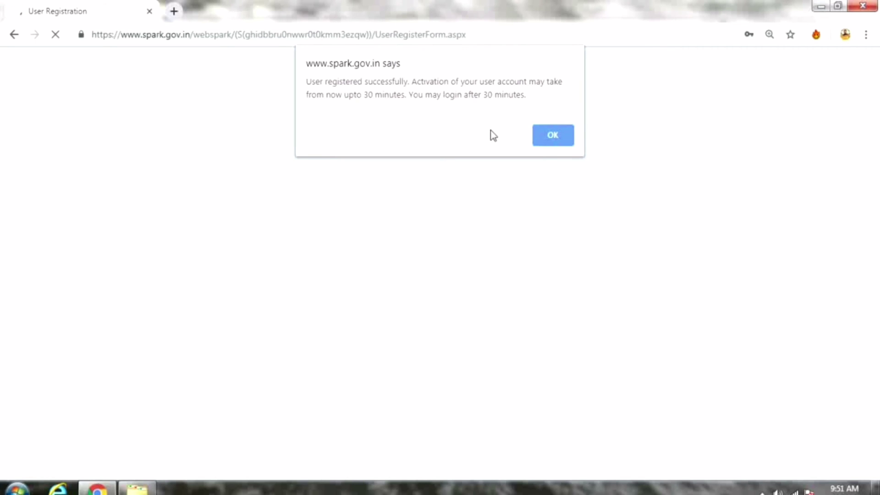
Step: Acknowledge the success alert, go back and resubmit, then dismiss the 'User already exists' alert
{"action": "left_click", "coordinate": [554, 142]}
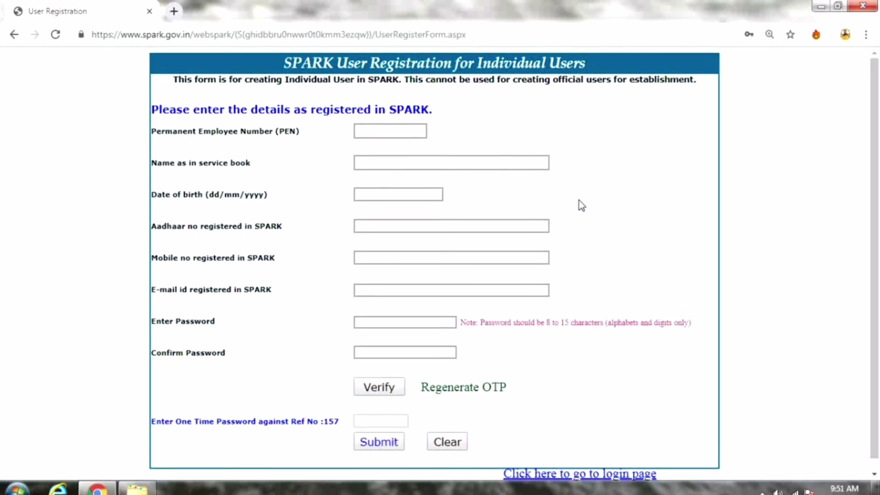
{"action": "scroll", "coordinate": [578, 200], "scroll_direction": "down", "scroll_amount": 1}
{"action": "left_click", "coordinate": [15, 37]}
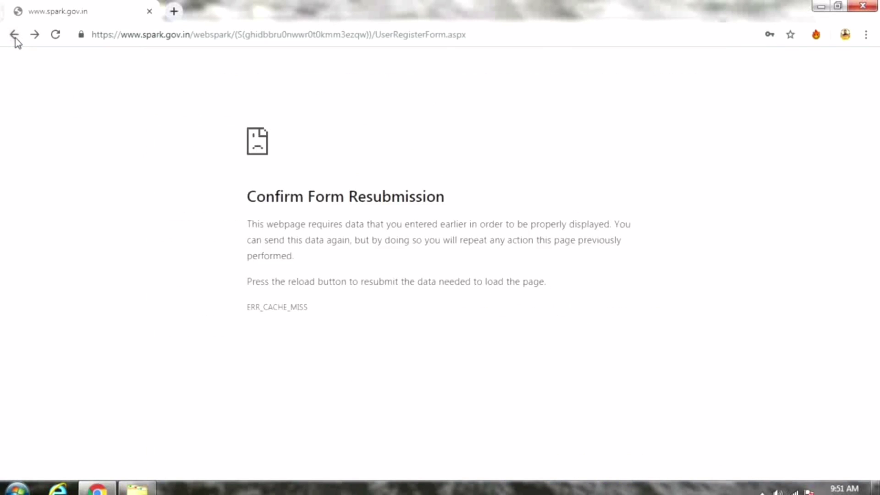
{"action": "left_click", "coordinate": [55, 36]}
{"action": "left_click", "coordinate": [489, 143]}
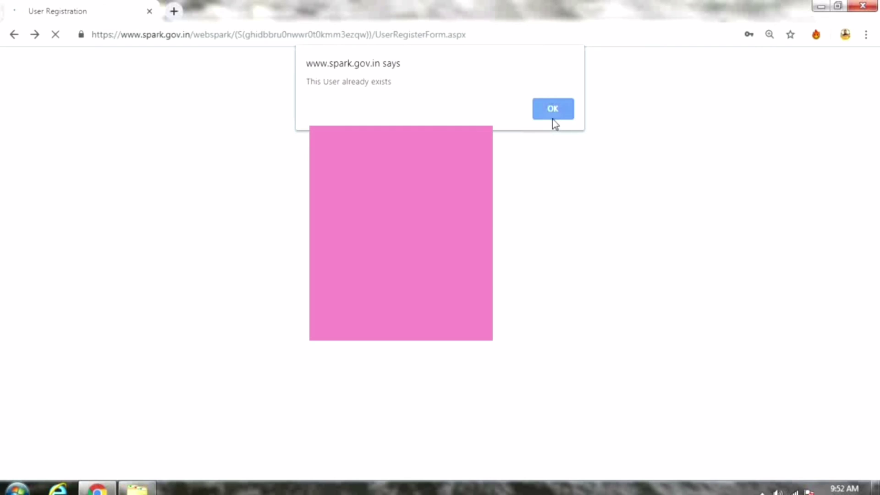
{"action": "left_click", "coordinate": [553, 112]}
{"action": "left_click", "coordinate": [14, 35]}
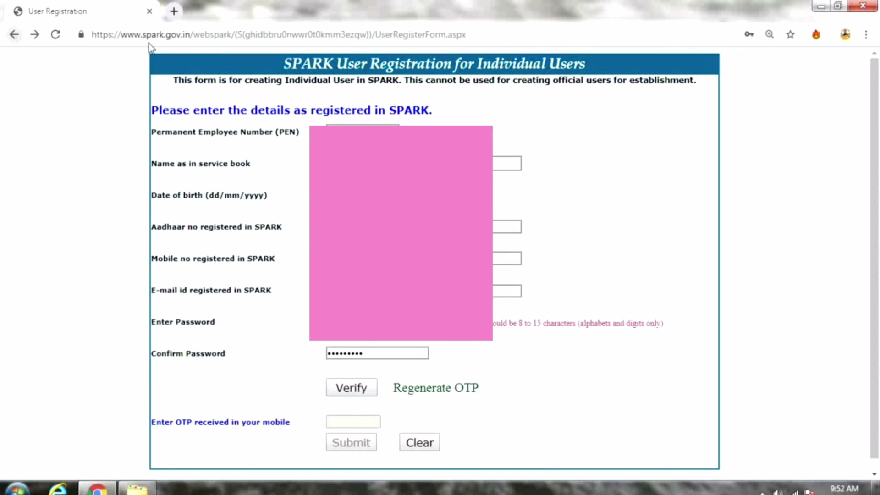
Step: Open the spark.gov.in address and follow its link to the login page
{"action": "left_click", "coordinate": [151, 41]}
{"action": "type", "text": "s"}
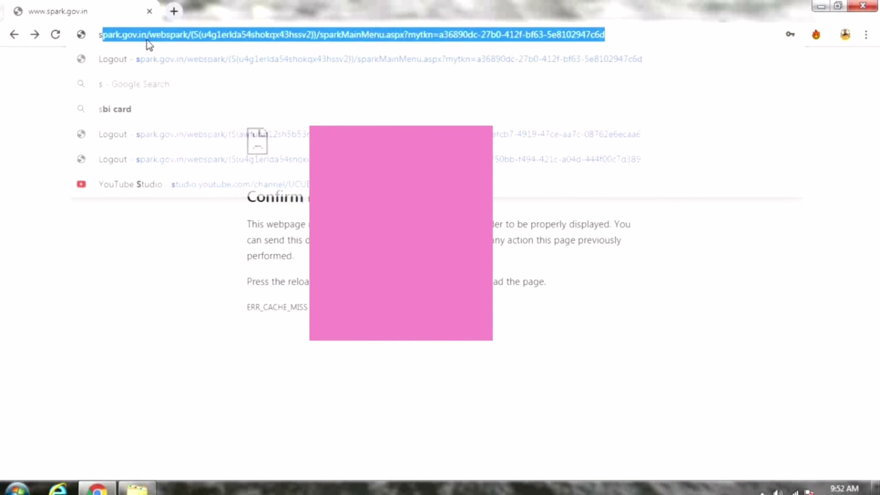
{"action": "key", "text": "Return"}
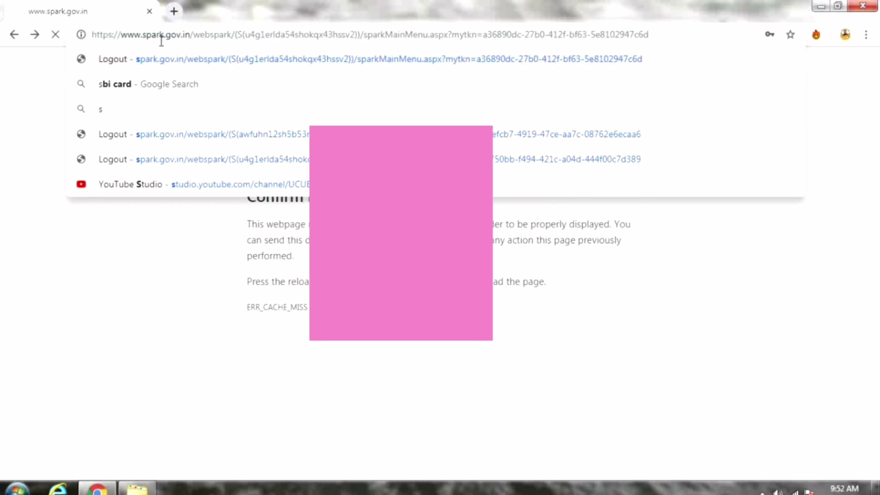
{"action": "left_click", "coordinate": [430, 199]}
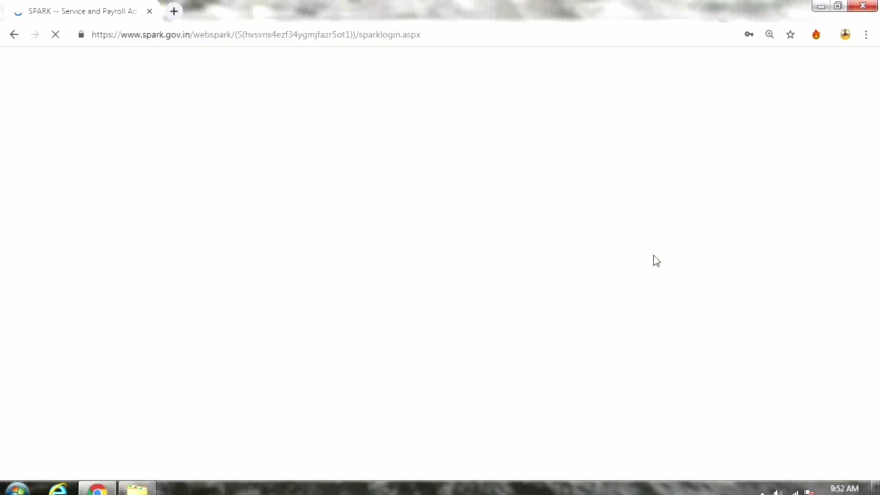
Step: Sign in with the user code, password and captcha 52442
{"action": "left_click", "coordinate": [719, 224]}
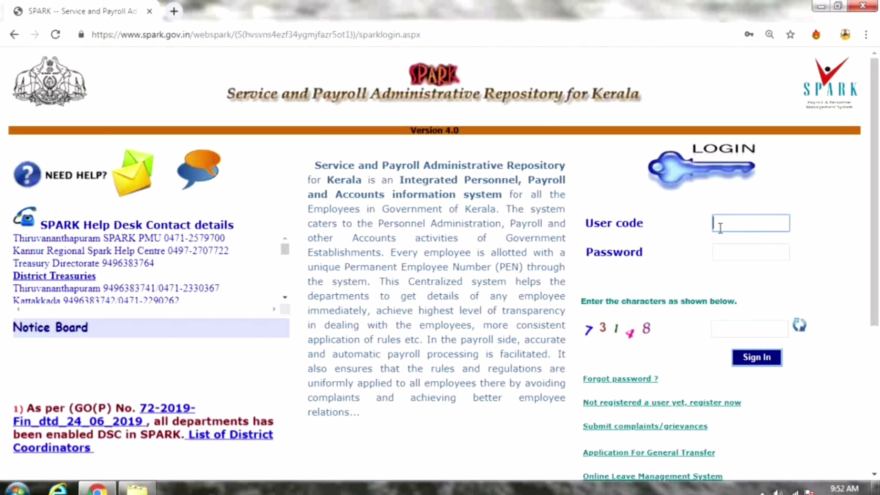
{"action": "left_click", "coordinate": [721, 254]}
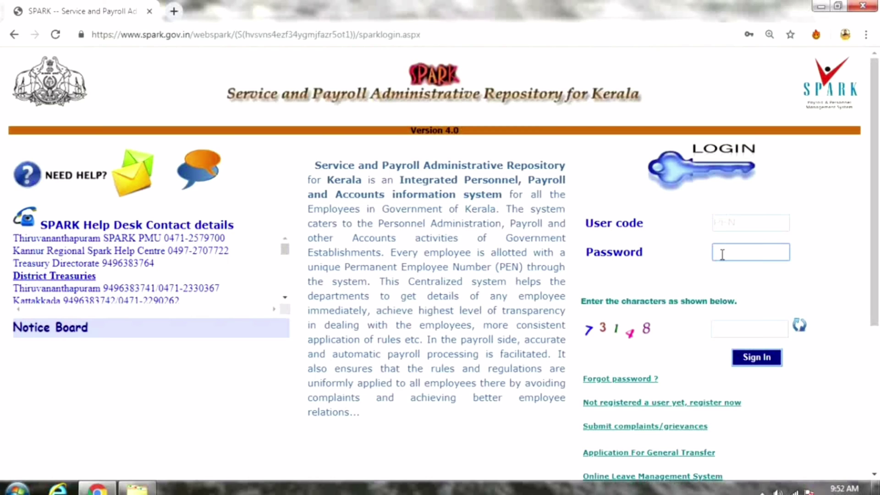
{"action": "left_click", "coordinate": [737, 330]}
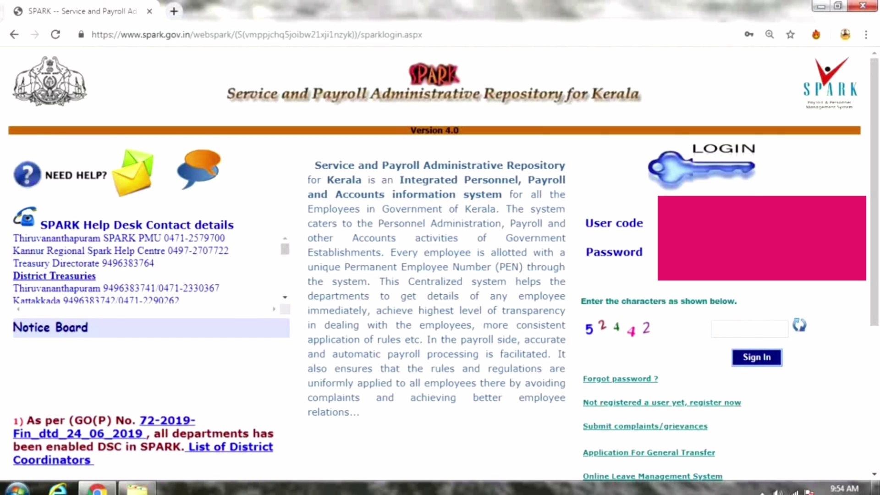
{"action": "left_click", "coordinate": [726, 329]}
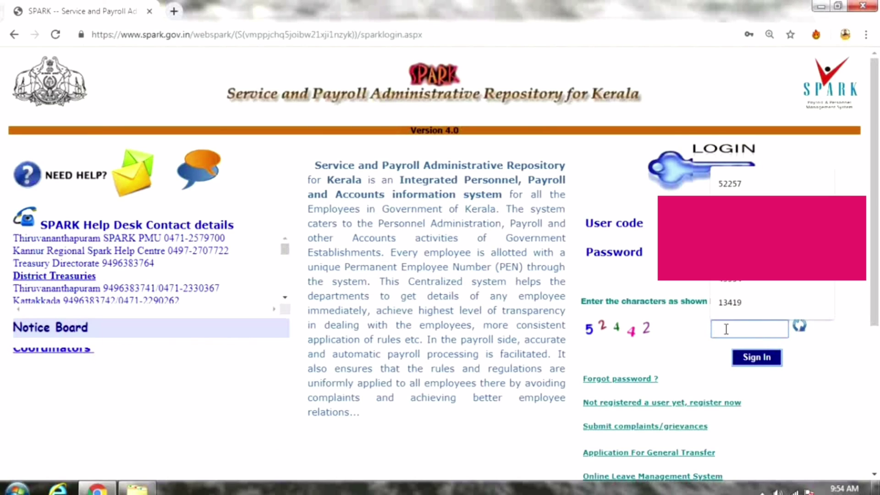
{"action": "type", "text": "52442"}
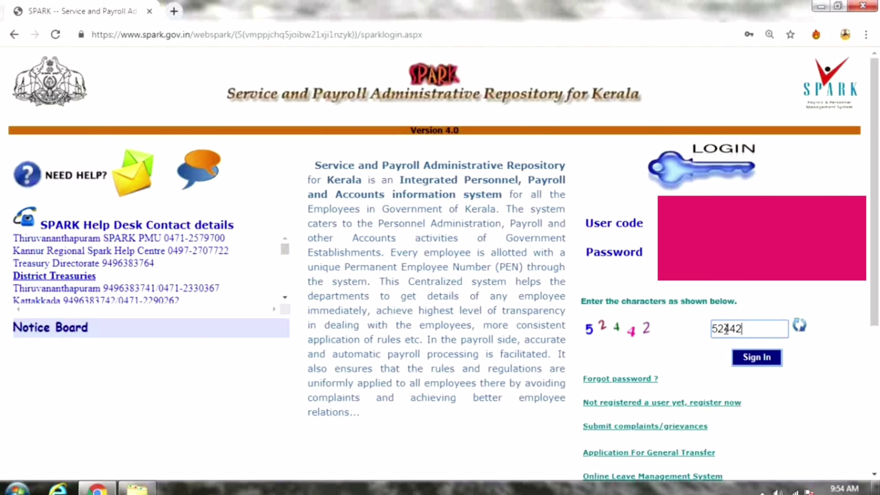
{"action": "left_click", "coordinate": [757, 357]}
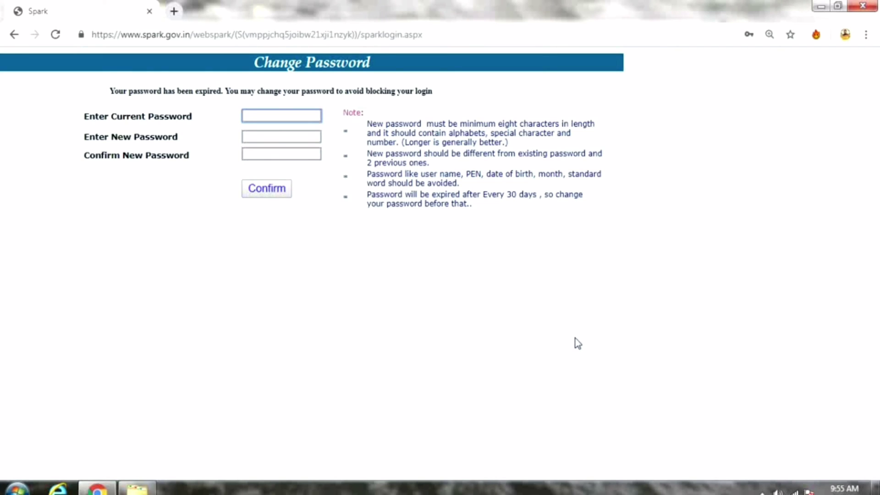
Step: Enter the current password and the new password twice, confirm, and continue into SPARK
{"action": "type", "text": "•••••••••"}
{"action": "left_click", "coordinate": [257, 137]}
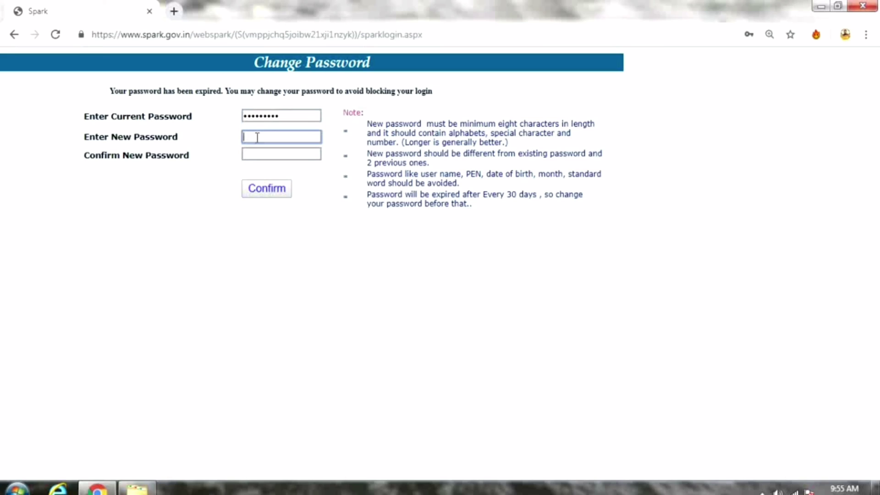
{"action": "type", "text": "•••••••••"}
{"action": "left_click", "coordinate": [255, 149]}
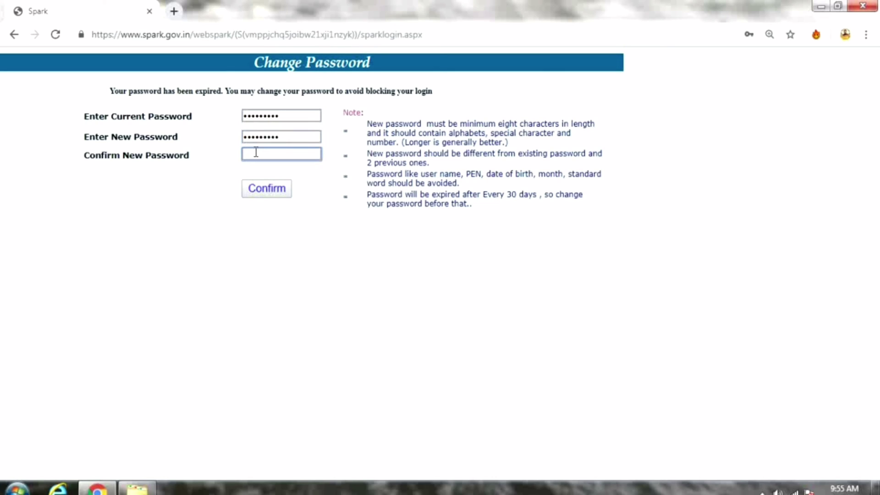
{"action": "type", "text": "•••••••••"}
{"action": "left_click", "coordinate": [269, 192]}
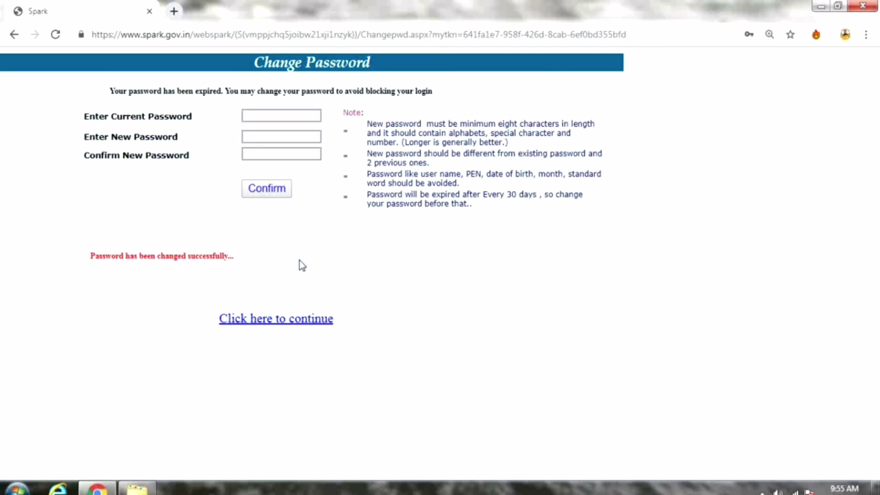
{"action": "left_click", "coordinate": [291, 321]}
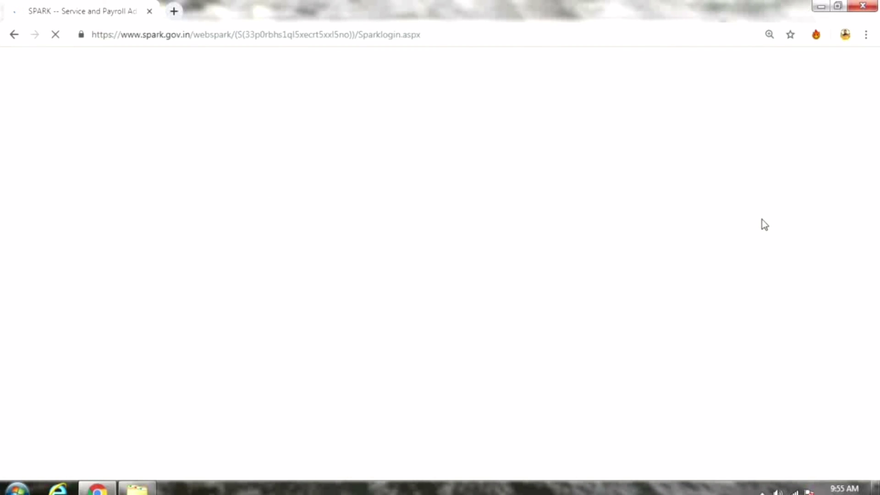
Step: Sign in again with the user code, new password and captcha 52667
{"action": "left_click", "coordinate": [749, 229]}
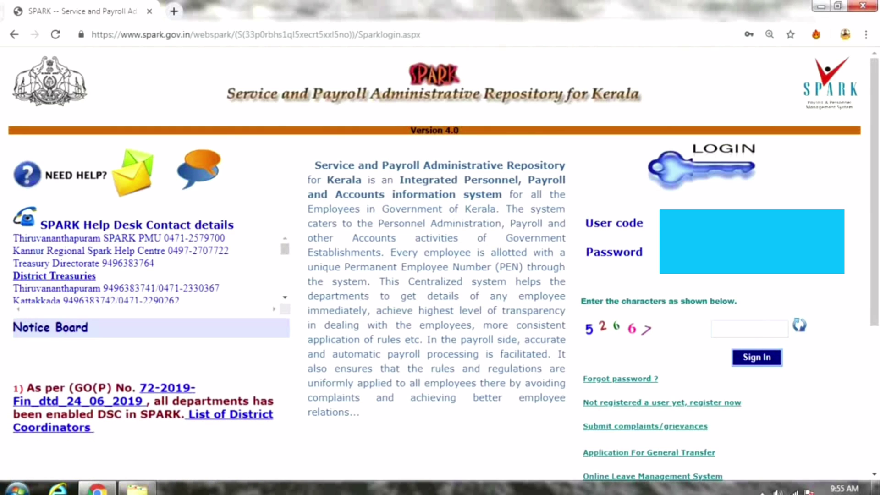
{"action": "left_click", "coordinate": [731, 329]}
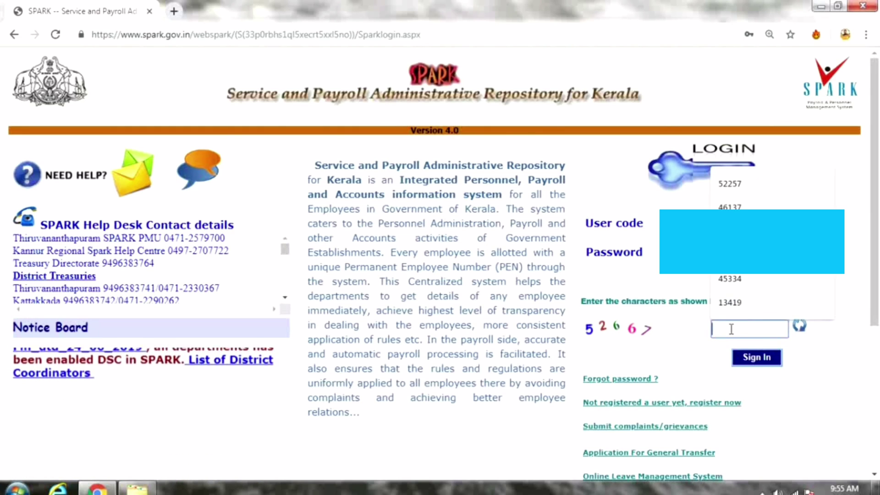
{"action": "type", "text": "52"}
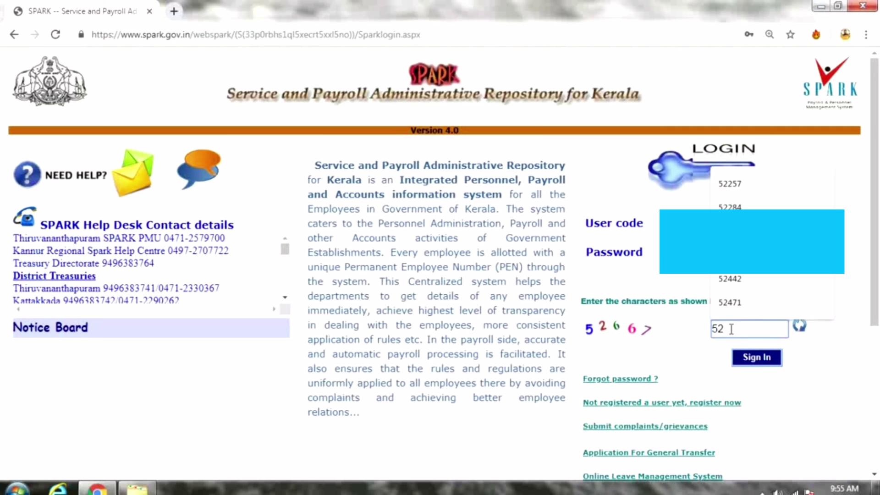
{"action": "type", "text": "667"}
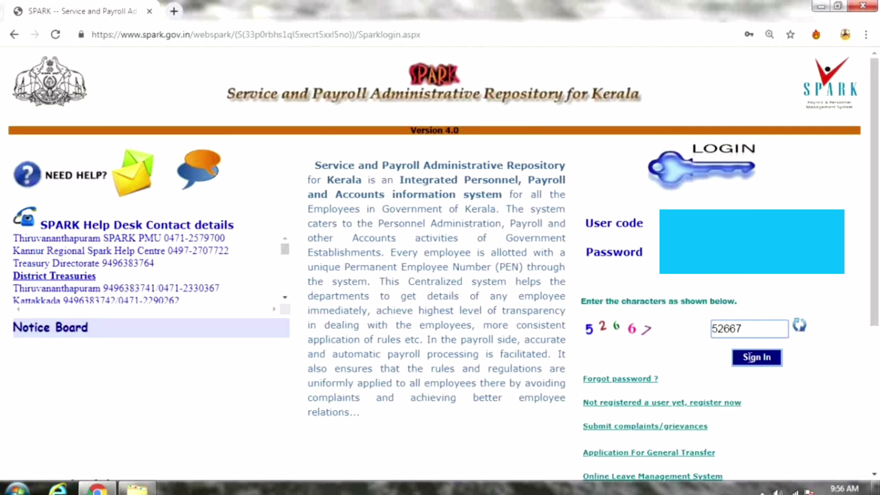
{"action": "left_click", "coordinate": [750, 358]}
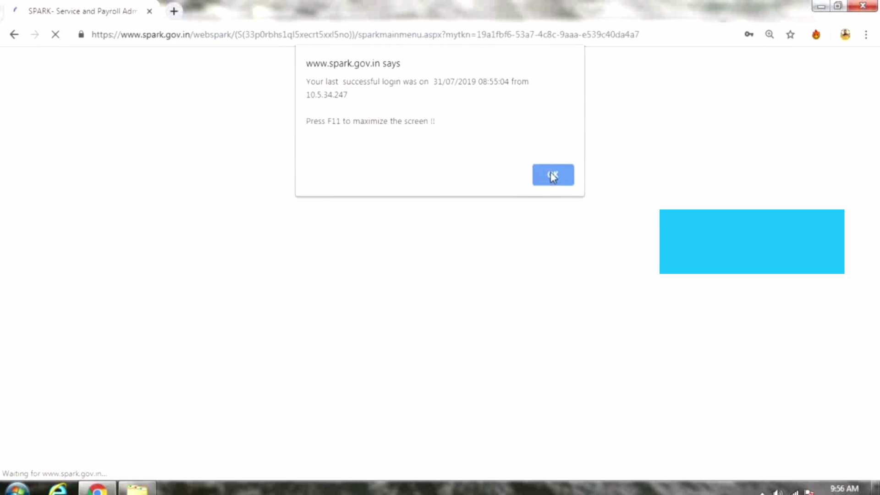
Step: Dismiss the last-login alert and open Service Matters > e-Service Book
{"action": "left_click", "coordinate": [553, 175]}
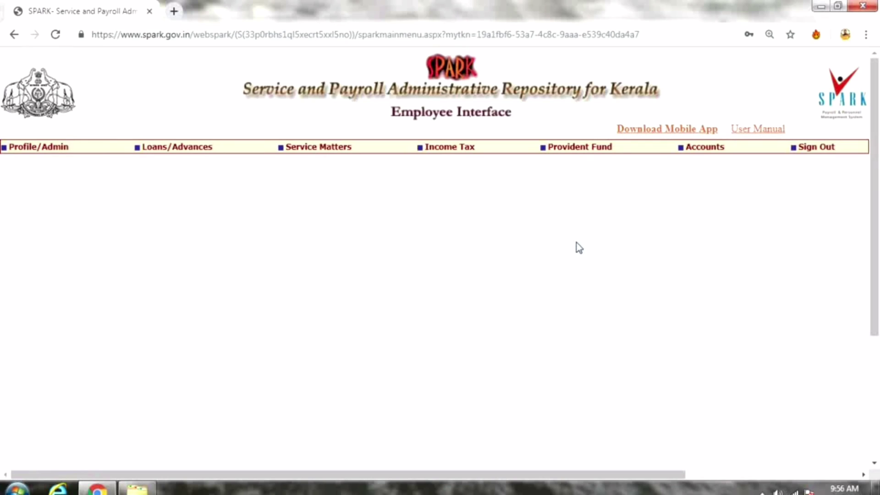
{"action": "mouse_move", "coordinate": [32, 147]}
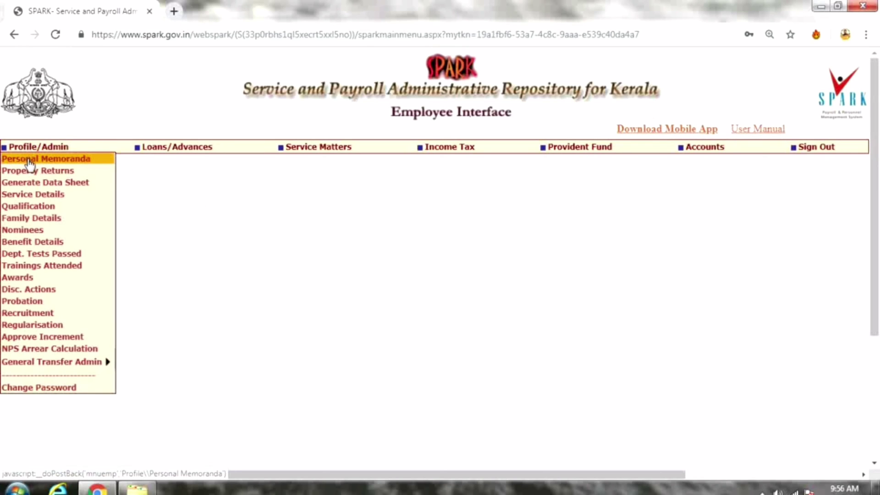
{"action": "mouse_move", "coordinate": [339, 162]}
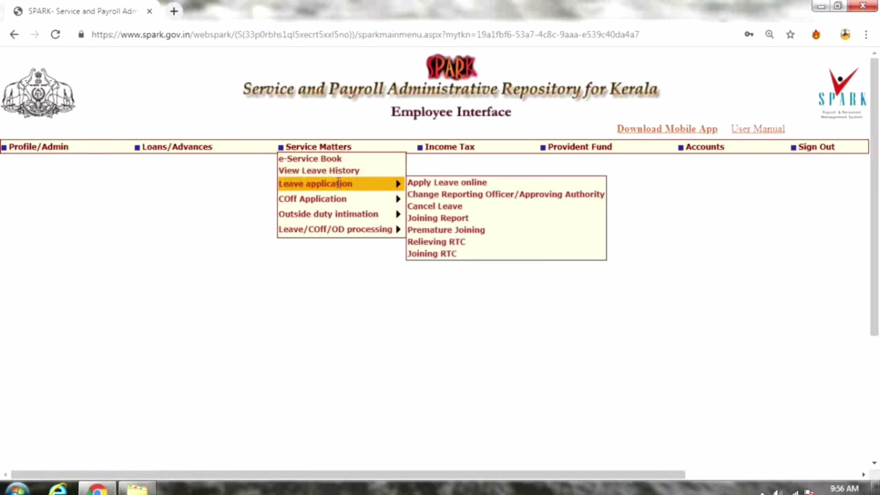
{"action": "left_click", "coordinate": [326, 161]}
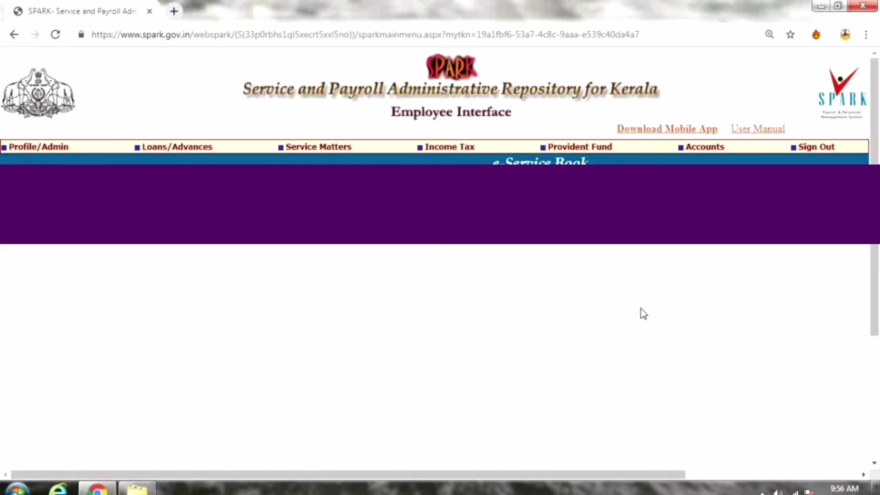
{"action": "mouse_move", "coordinate": [321, 160]}
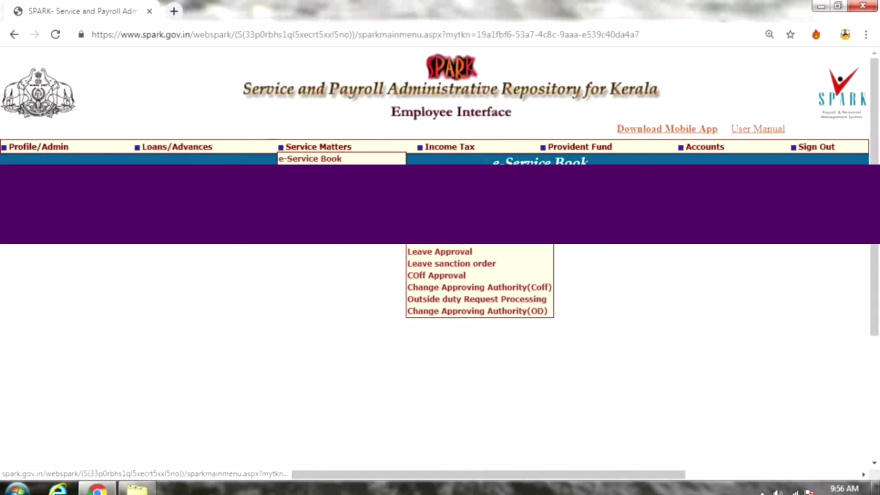
{"action": "mouse_move", "coordinate": [21, 156]}
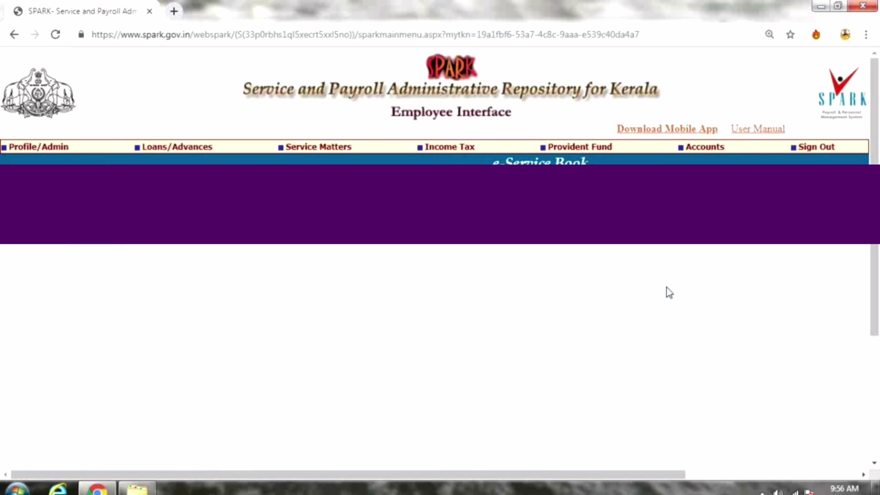
Step: Sign out of SPARK, reload the main menu address, and return to the login page
{"action": "left_click", "coordinate": [815, 156]}
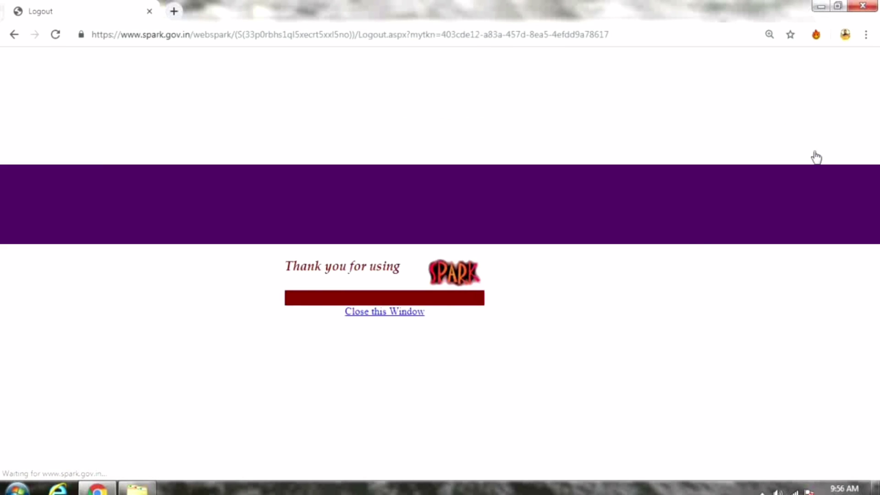
{"action": "left_click", "coordinate": [130, 38]}
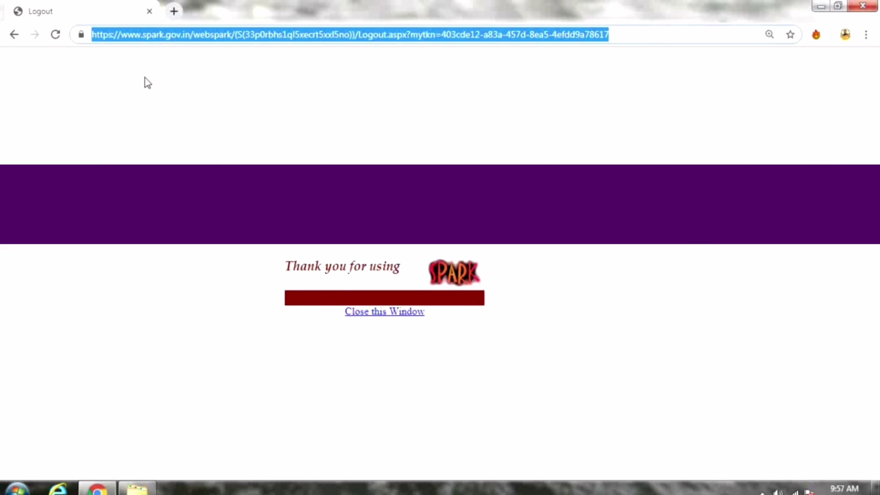
{"action": "key", "text": "Down"}
{"action": "key", "text": "Return"}
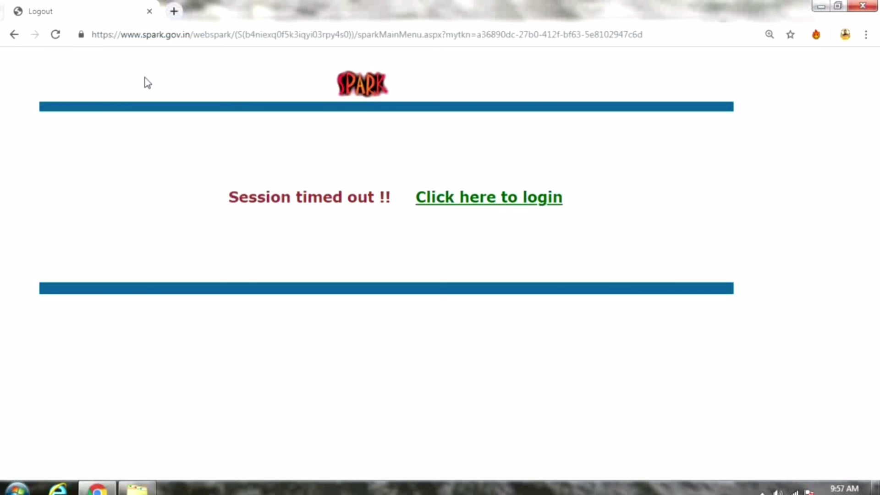
{"action": "left_click", "coordinate": [513, 200]}
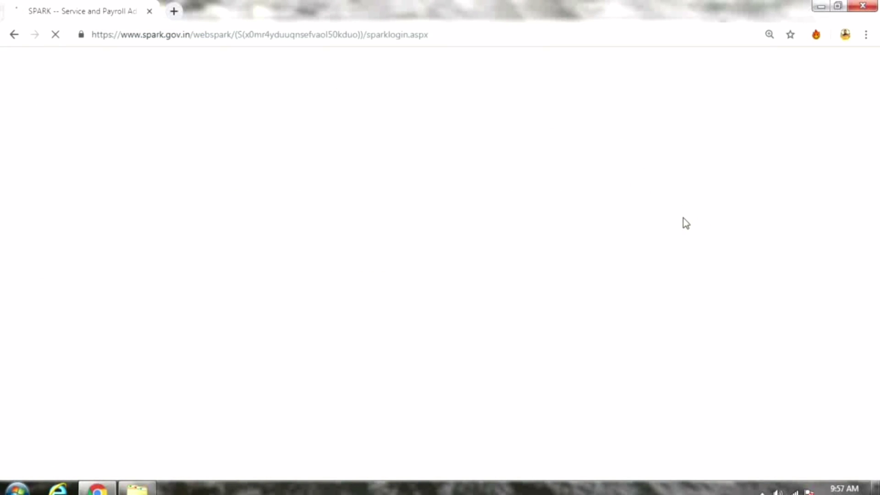
Step: Follow 'Forgot password ?' to the Reset Password page and start filling in the PEN
{"action": "scroll", "coordinate": [686, 222], "scroll_direction": "down", "scroll_amount": 3}
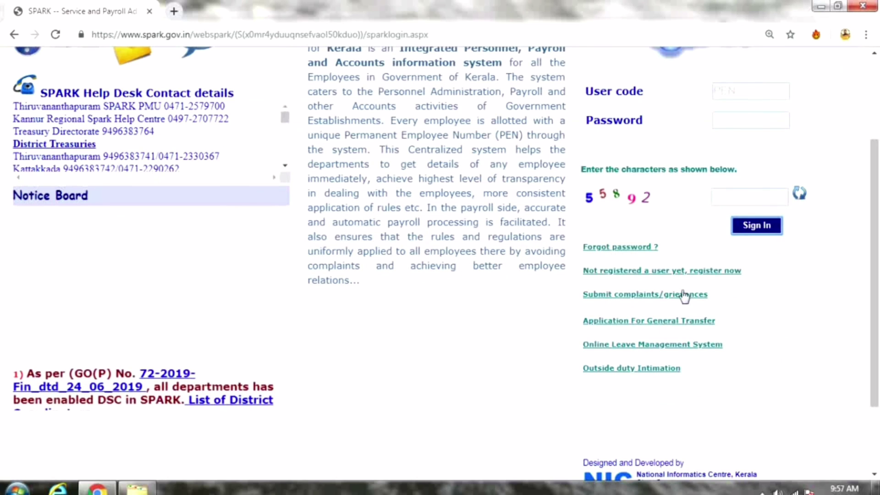
{"action": "left_click", "coordinate": [617, 247]}
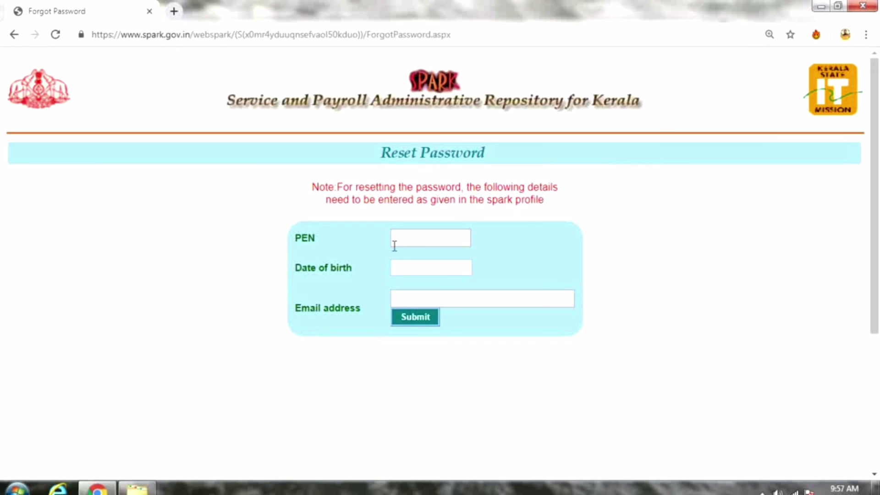
{"action": "left_click", "coordinate": [394, 246]}
{"action": "left_click", "coordinate": [573, 244]}
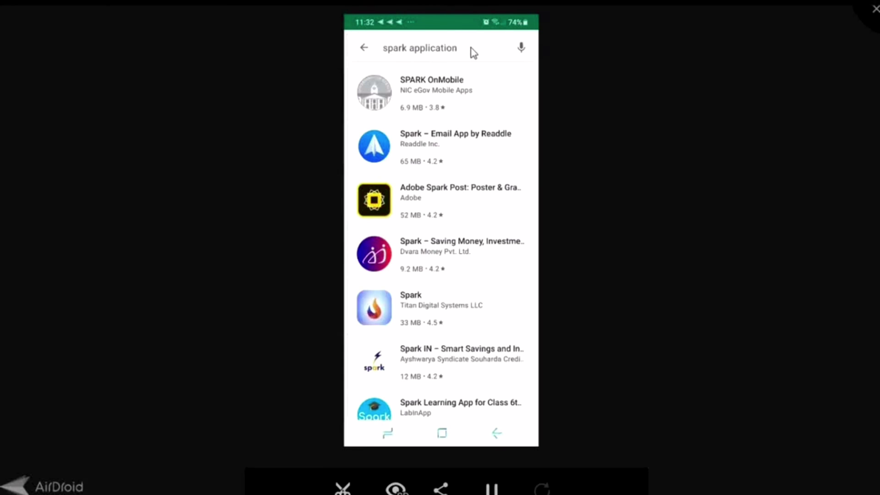
Step: Search the Play Store for 'spark' and install SPARK OnMobile by NIC eGov Mobile Apps
{"action": "left_click", "coordinate": [364, 50]}
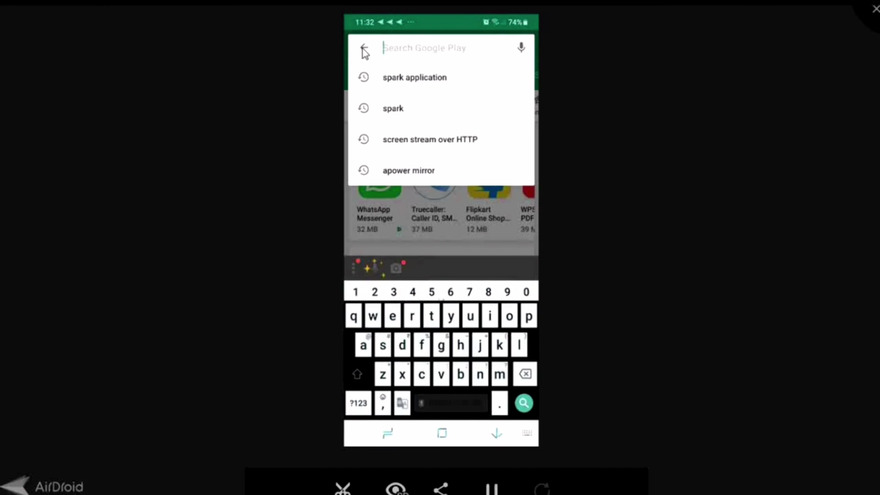
{"action": "type", "text": "sp"}
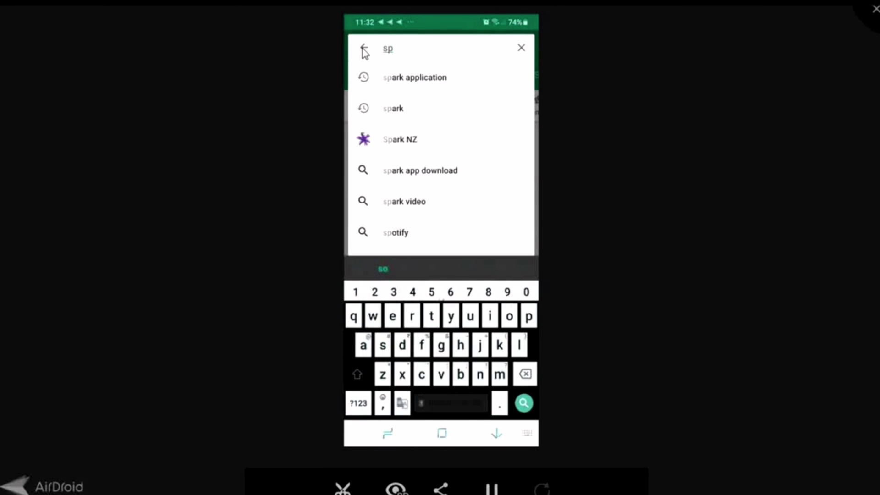
{"action": "type", "text": "a"}
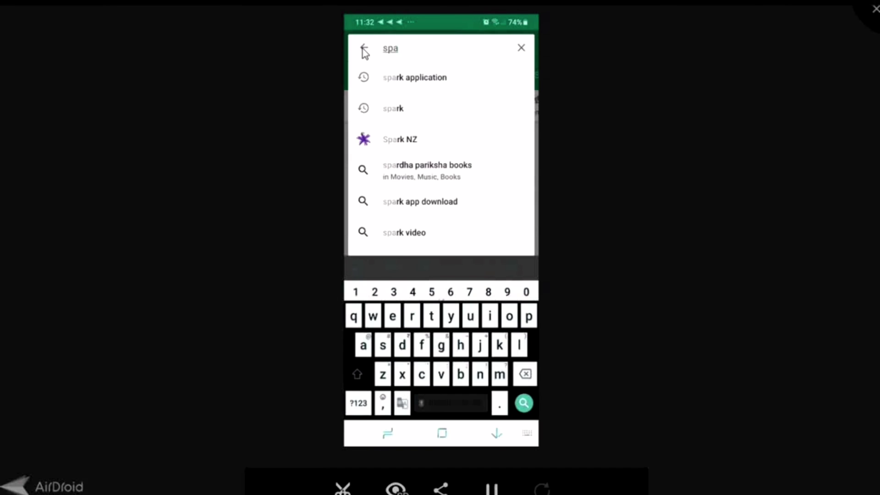
{"action": "type", "text": "rk on mobile"}
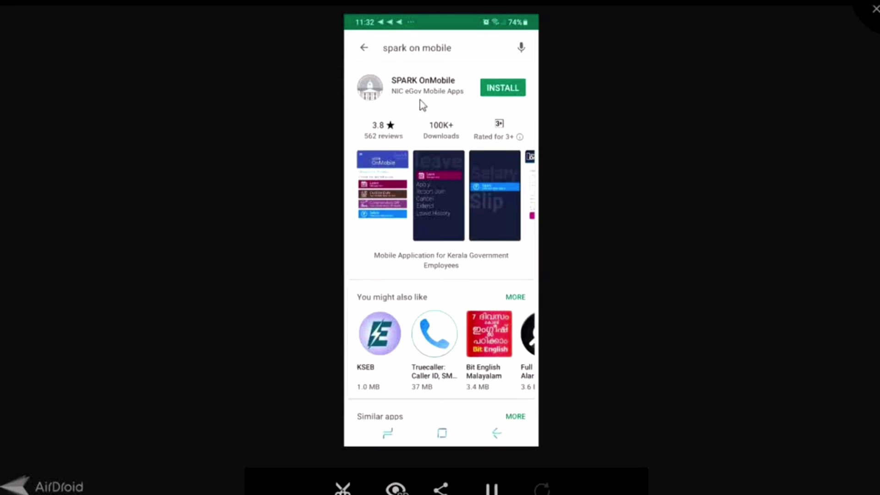
{"action": "left_click", "coordinate": [497, 90]}
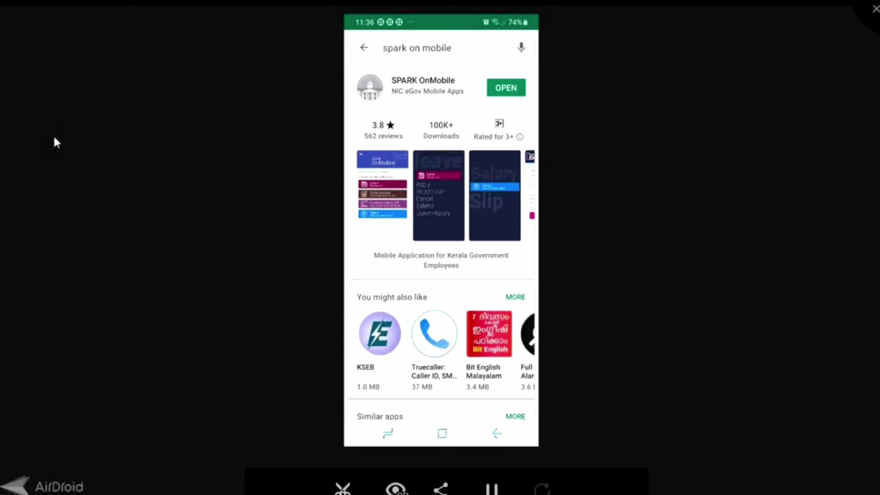
Step: Open SPARK OnMobile from its Play Store page, then launch it from the home screen icon
{"action": "left_click", "coordinate": [505, 89]}
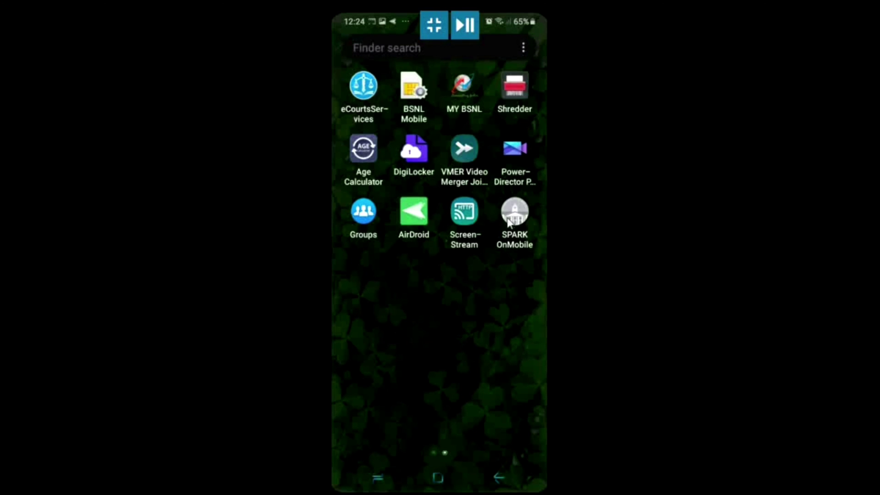
{"action": "left_click", "coordinate": [512, 256]}
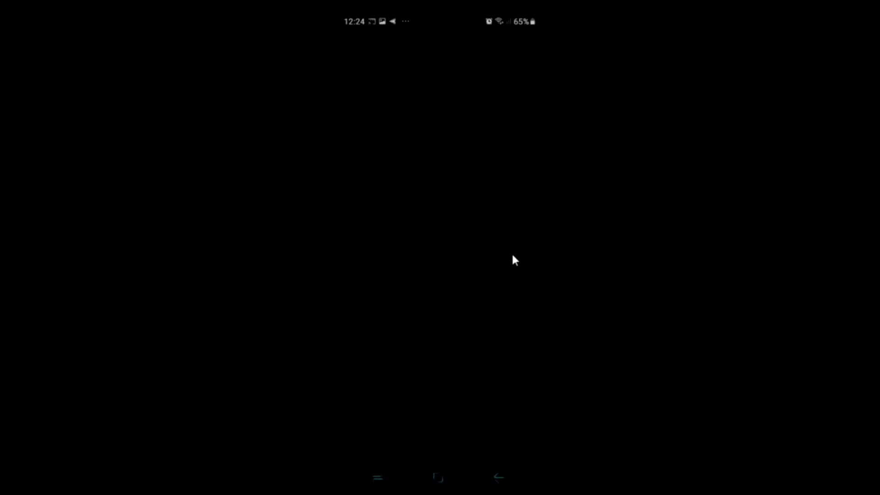